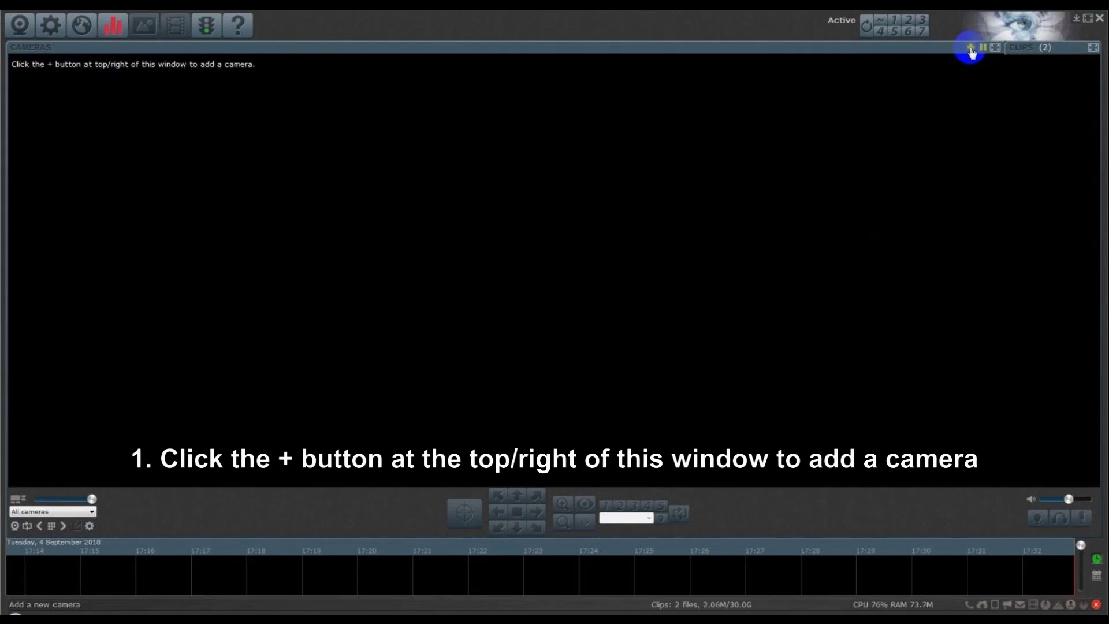
# - Add a new Blue Iris camera with full name Q3s and short name QS
pyautogui.click(971, 51)
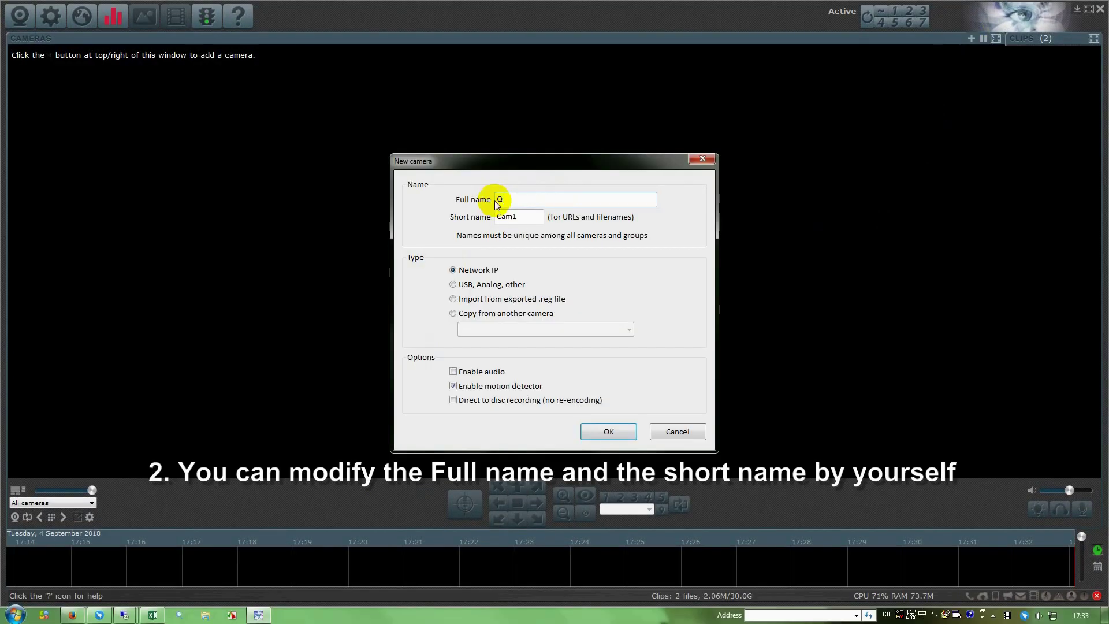
pyautogui.write('Q3s')
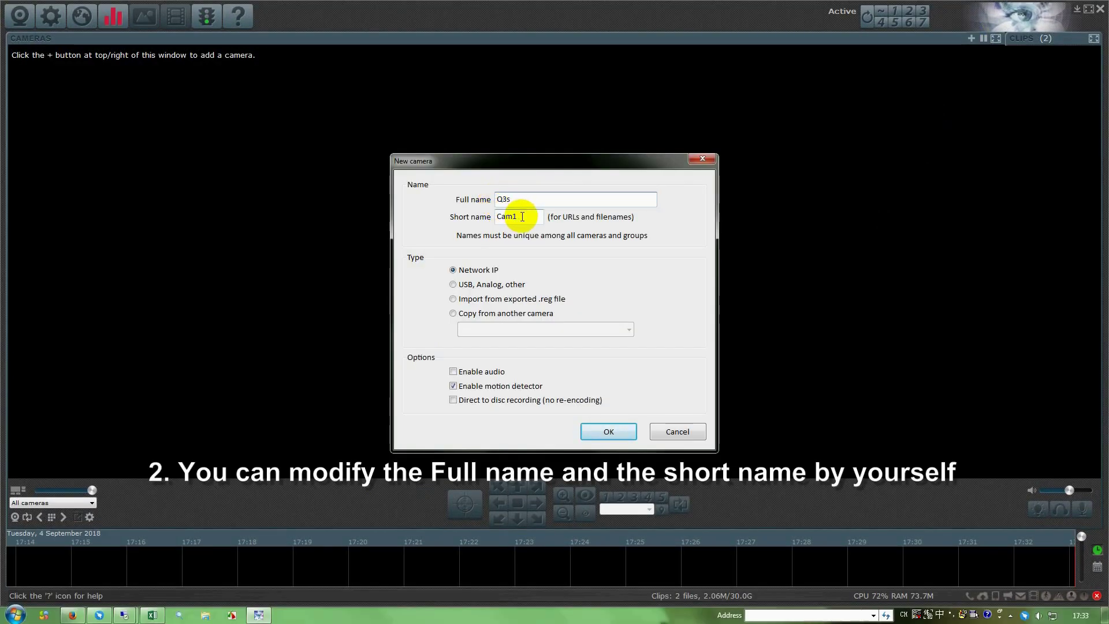
pyautogui.moveTo(522, 217); pyautogui.dragTo(495, 217)
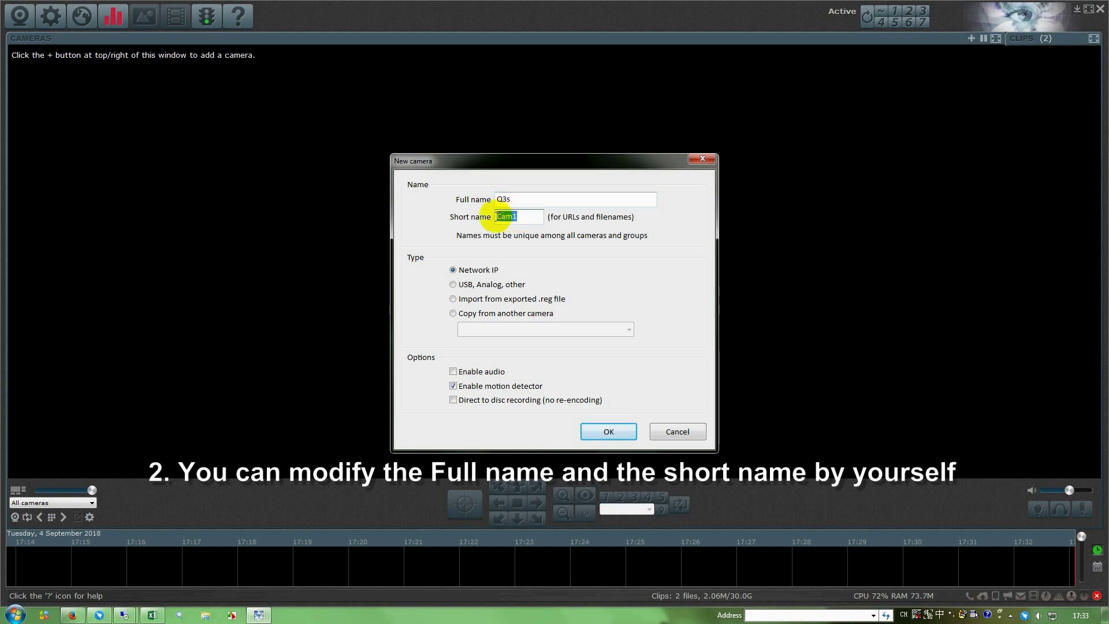
pyautogui.write('QS')
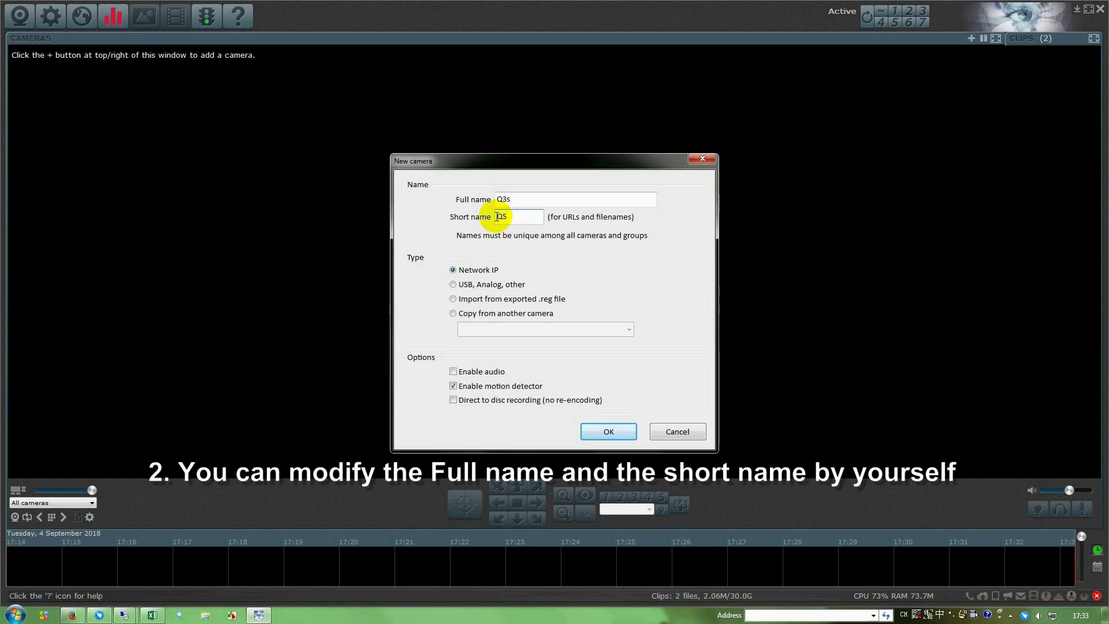
# - Set the camera address to 192.168.0.16 and re-enter the camera's password, shown in plain text
pyautogui.click(608, 444)
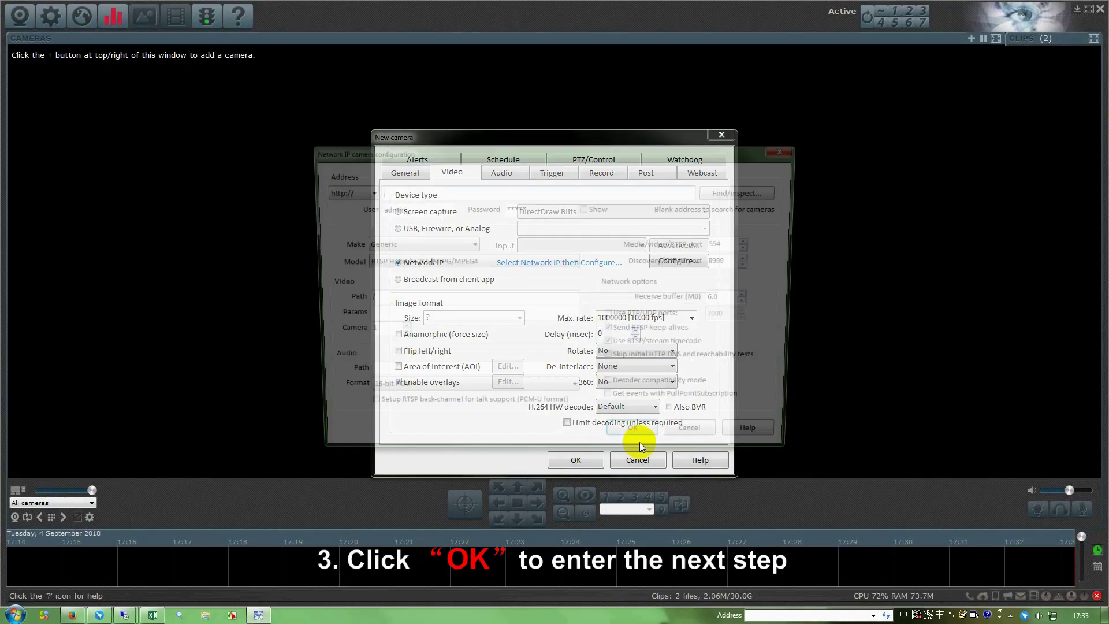
pyautogui.write('1')
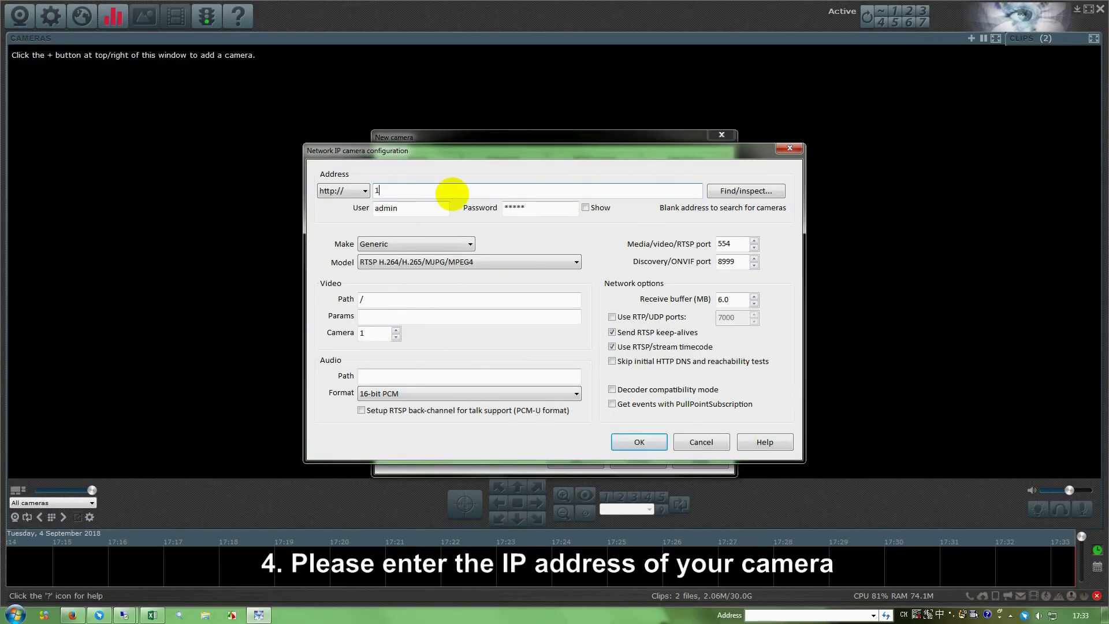
pyautogui.write('92.168.0.16')
pyautogui.click(585, 208)
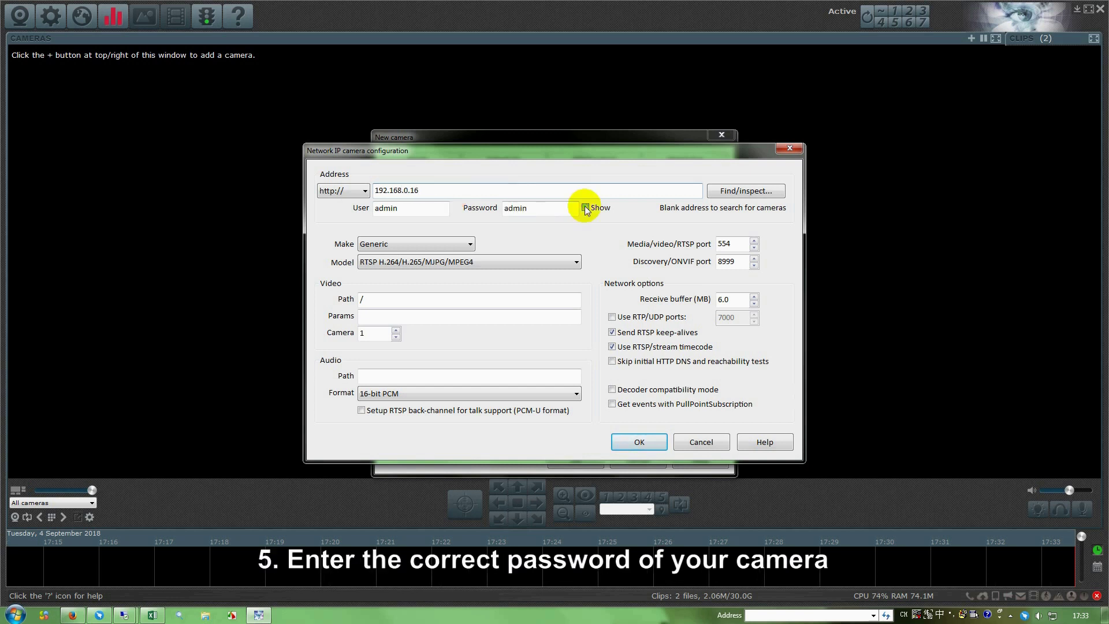
pyautogui.click(543, 207)
pyautogui.press('BackSpace')
pyautogui.press('BackSpace')
pyautogui.press('BackSpace')
pyautogui.press('BackSpace')
pyautogui.press('BackSpace')
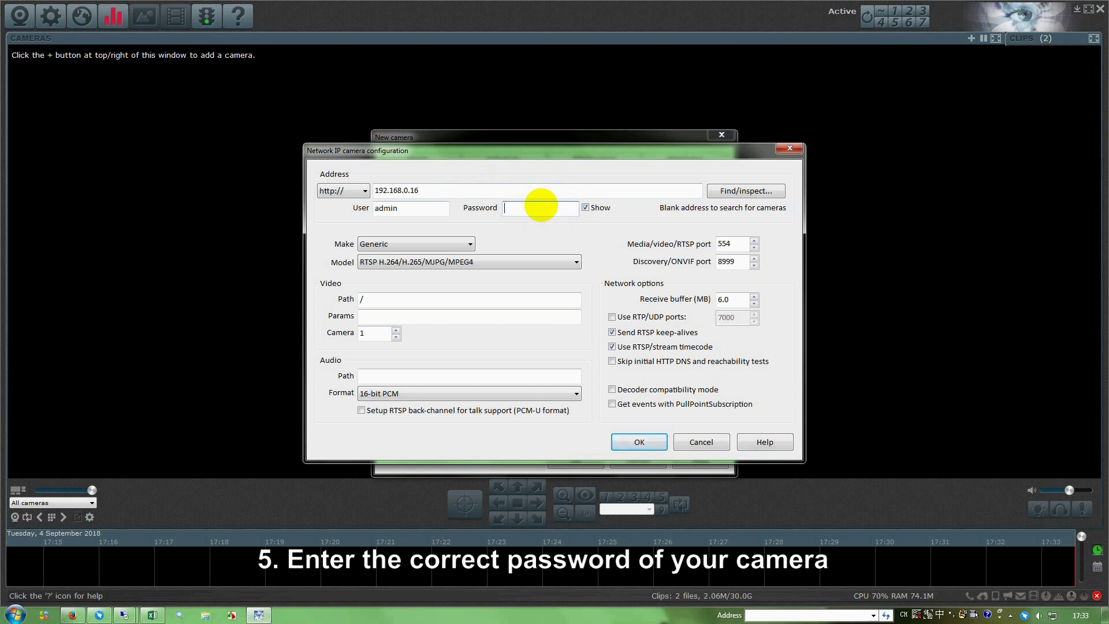
pyautogui.write('123456')
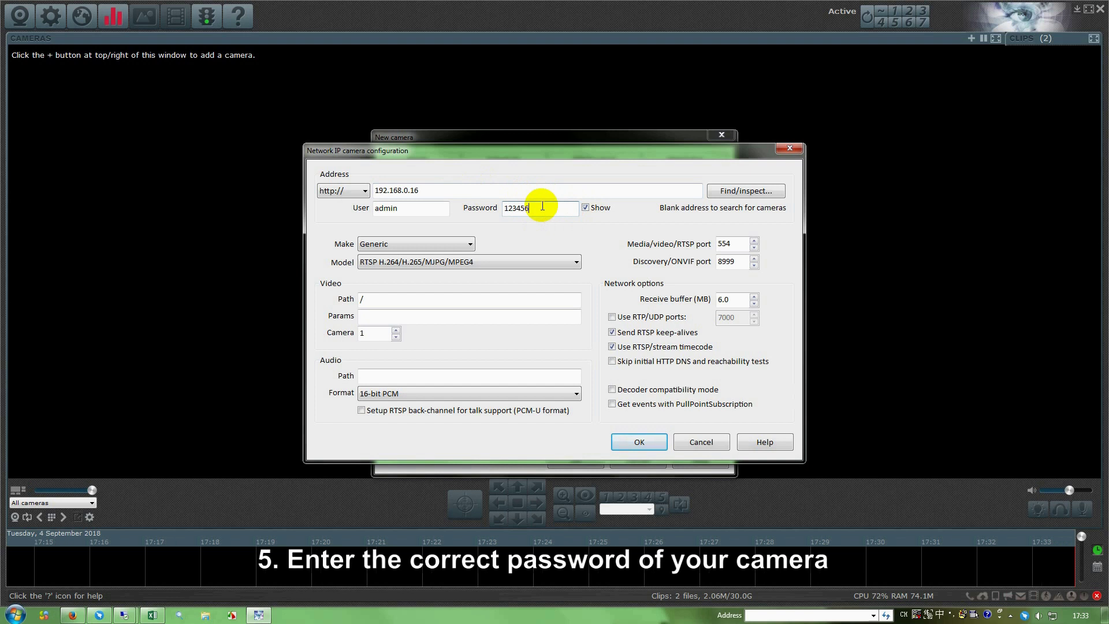
pyautogui.click(473, 247)
# - Choose Wansview as the camera make, filling in the Q3S RTSP model and /live/ch0 path
pyautogui.click(472, 248)
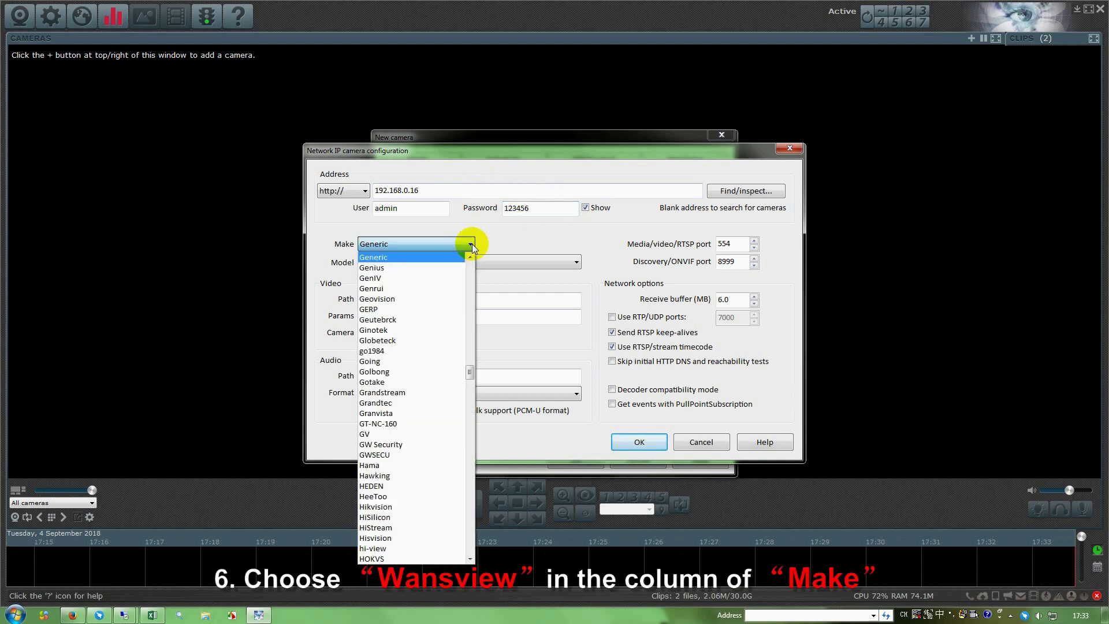
pyautogui.click(469, 560)
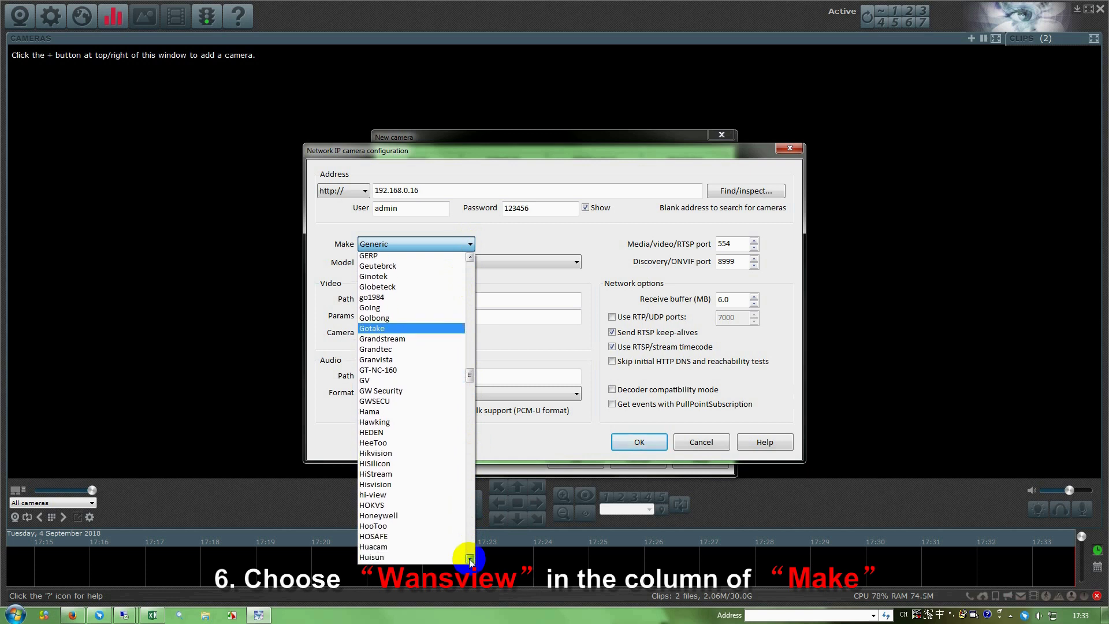
pyautogui.click(469, 560)
pyautogui.click(469, 559)
pyautogui.click(469, 559)
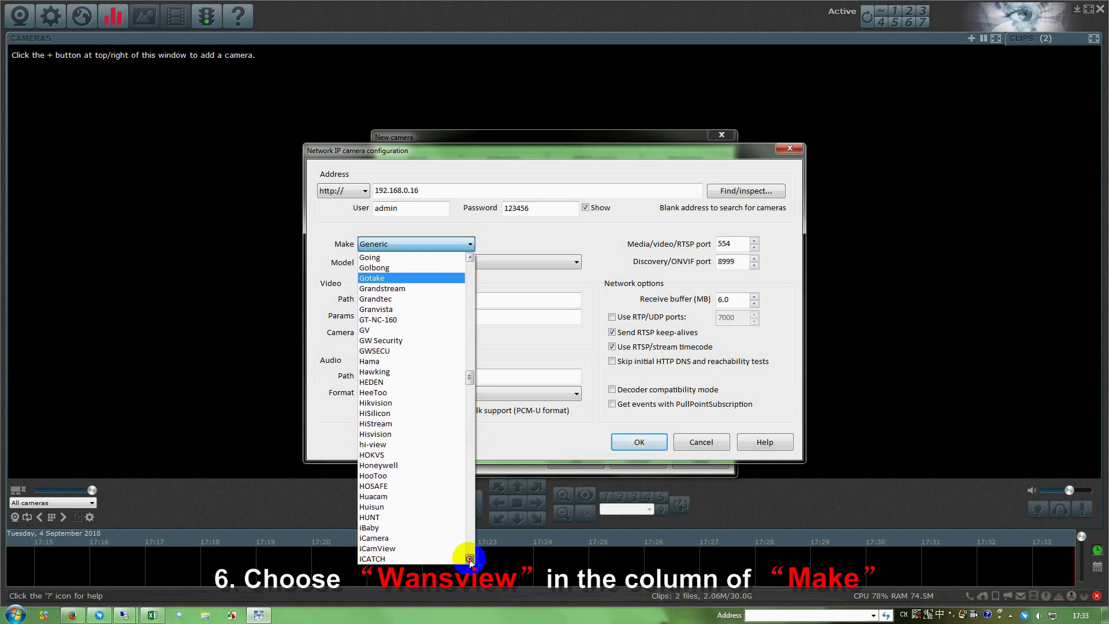
pyautogui.click(470, 559)
pyautogui.click(469, 559)
pyautogui.click(469, 559)
pyautogui.click(470, 560)
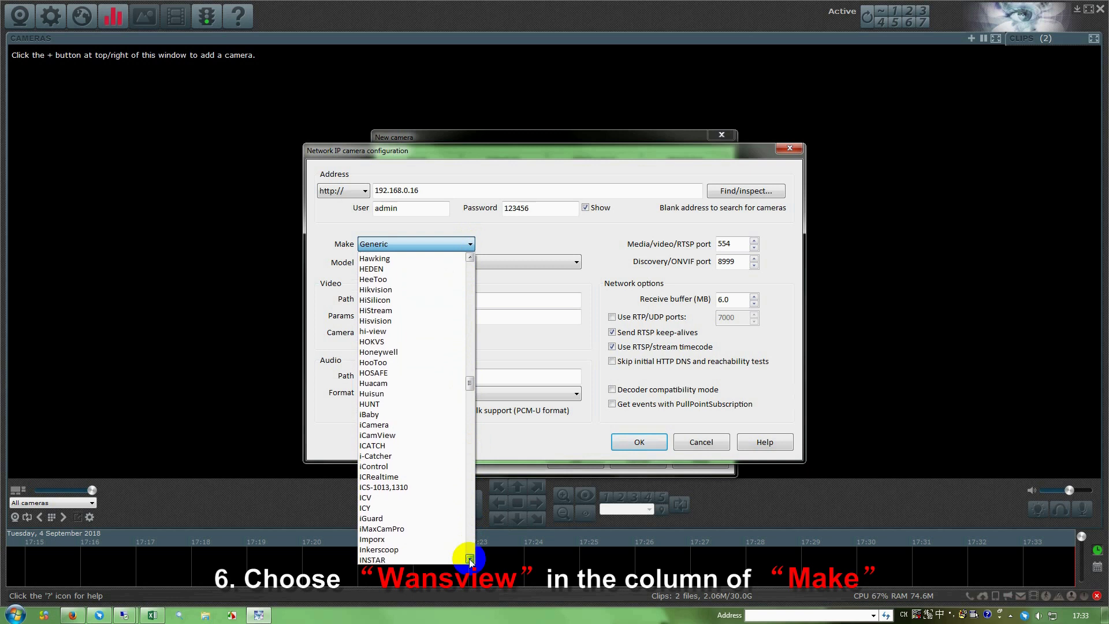
pyautogui.click(469, 559)
pyautogui.click(469, 559)
pyautogui.click(469, 560)
pyautogui.click(469, 559)
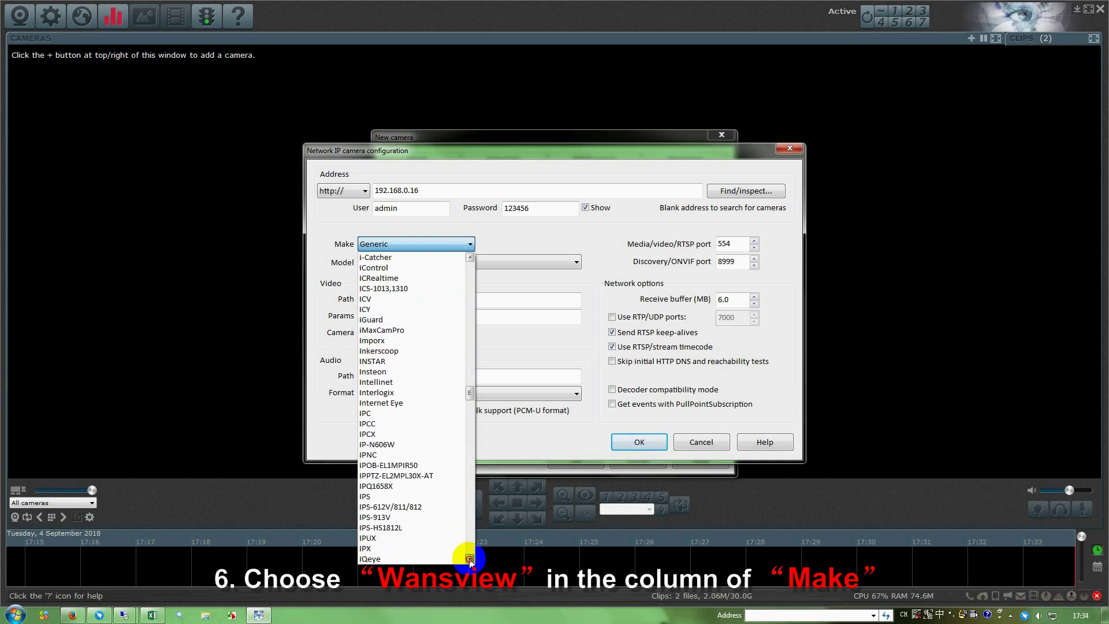
pyautogui.click(469, 560)
pyautogui.click(469, 559)
pyautogui.scroll(-2, 465, 532)
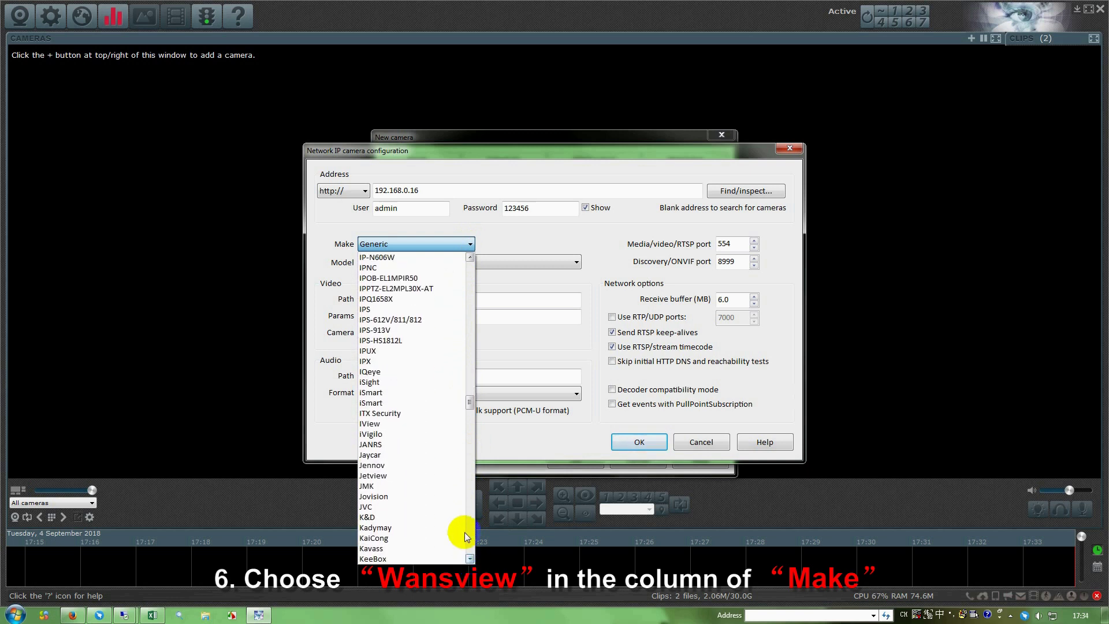
pyautogui.write('wansview')
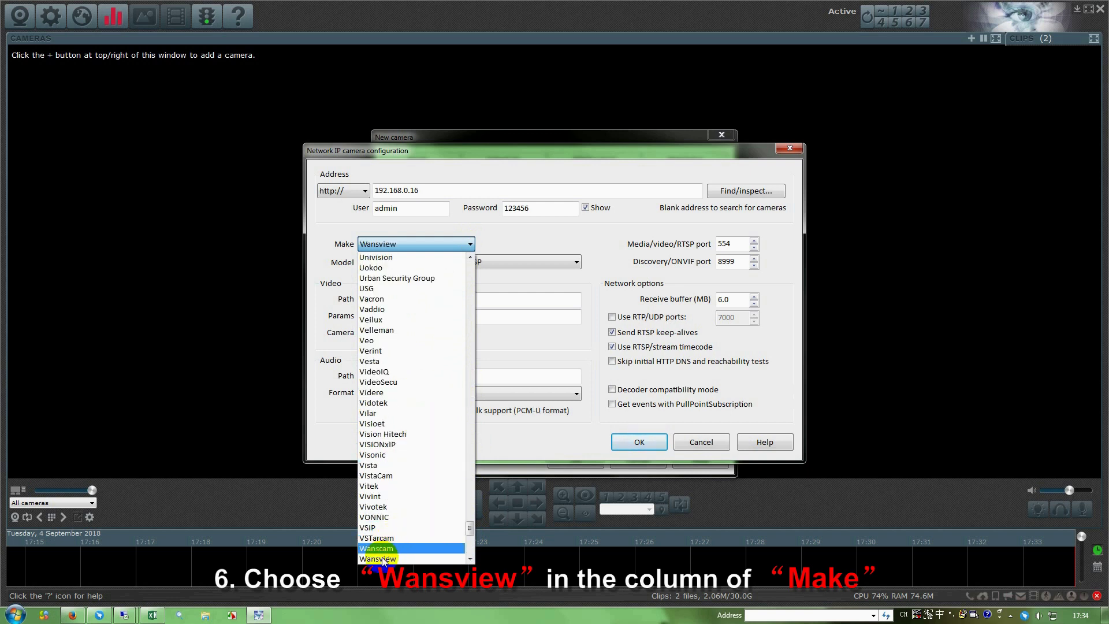
pyautogui.click(382, 560)
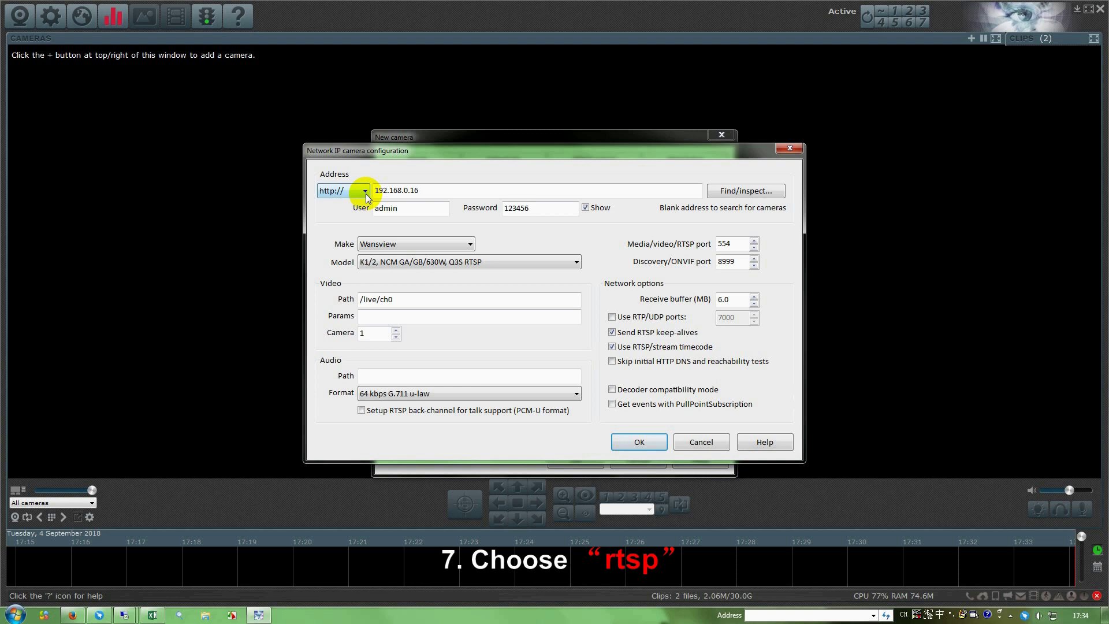
# - Switch the address protocol to rtsp:// and confirm the network camera configuration
pyautogui.click(365, 191)
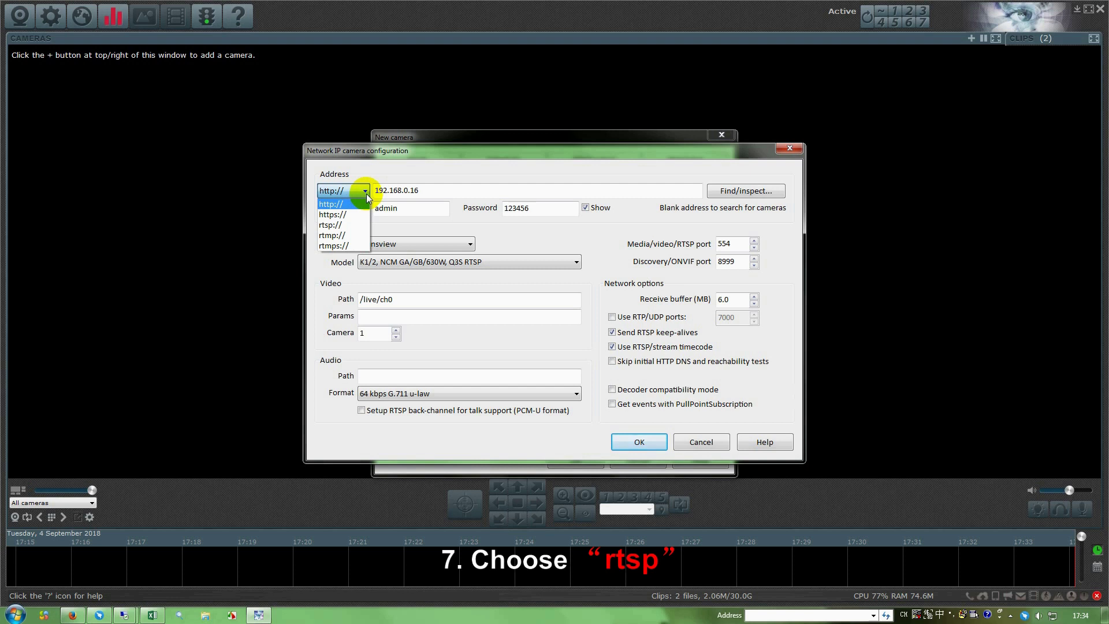
pyautogui.click(341, 225)
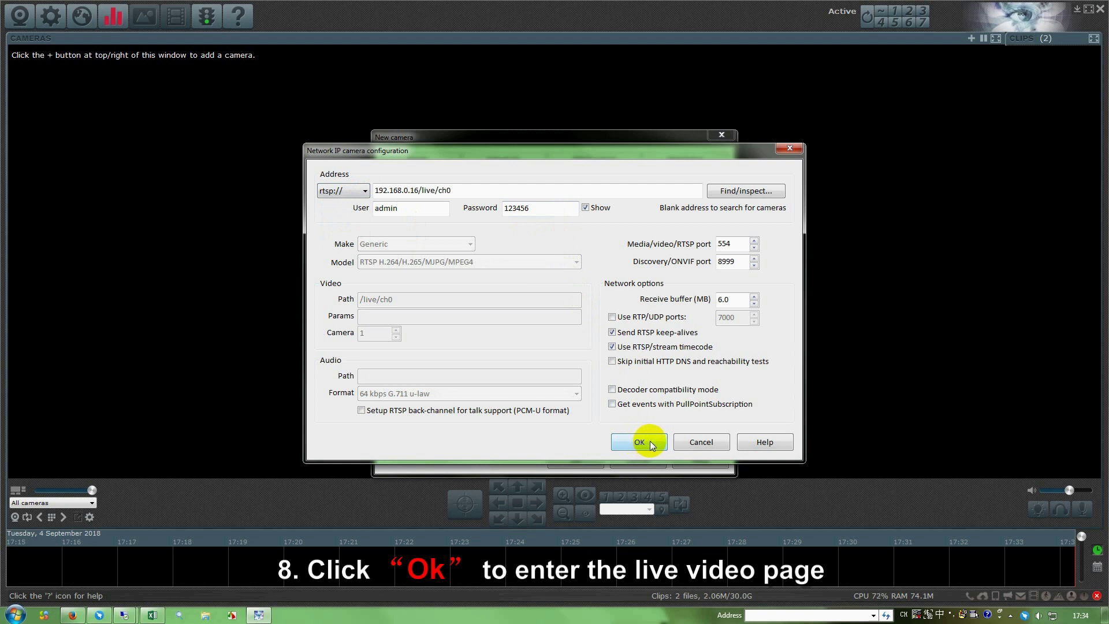
pyautogui.click(650, 441)
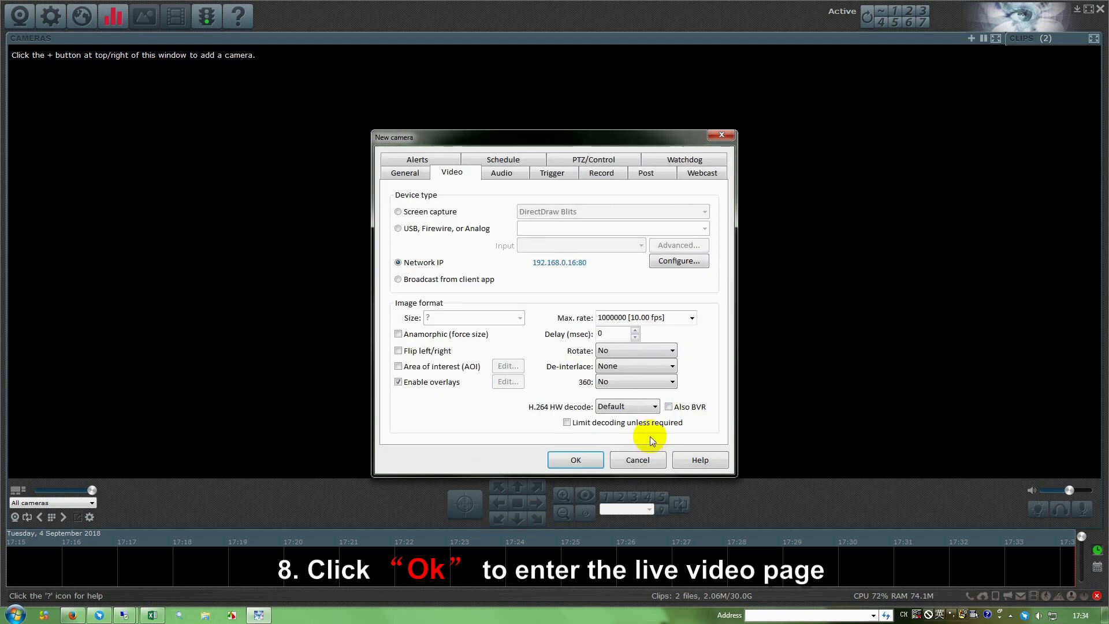
# - Save the Q3s camera's video settings and go to the live view
pyautogui.click(589, 460)
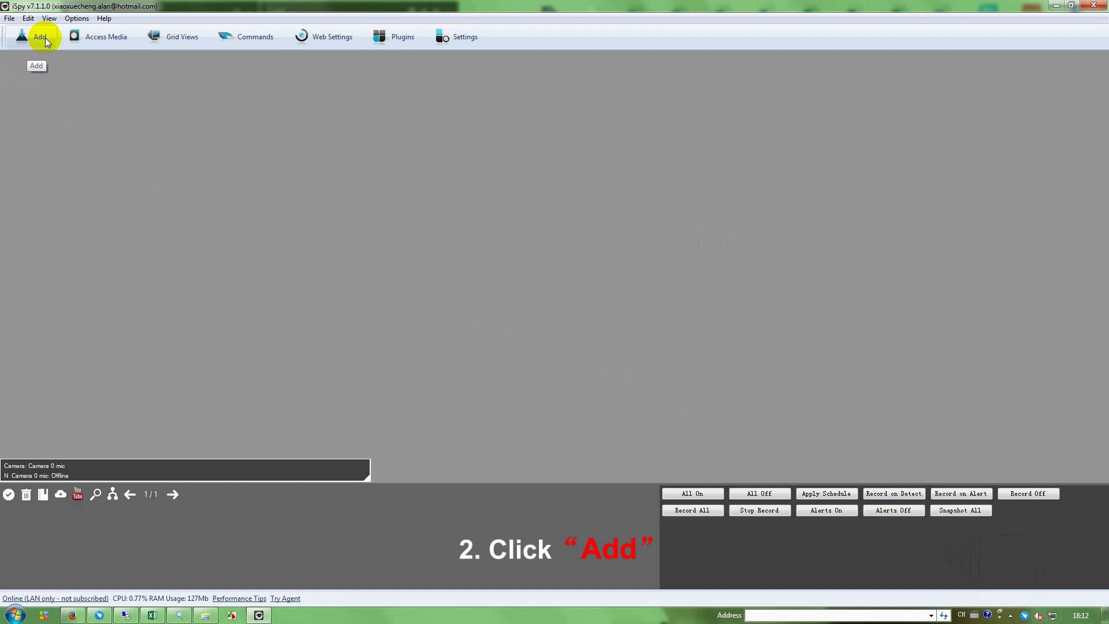
# - Add a new IP camera in iSpy, creating Camera 1
pyautogui.click(45, 37)
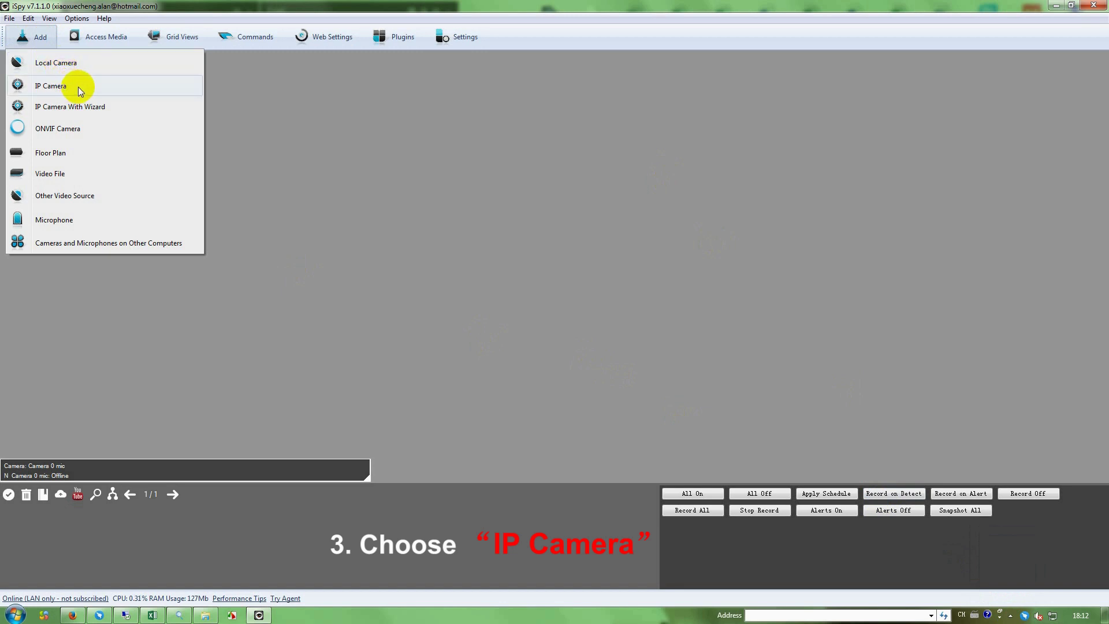
pyautogui.click(78, 88)
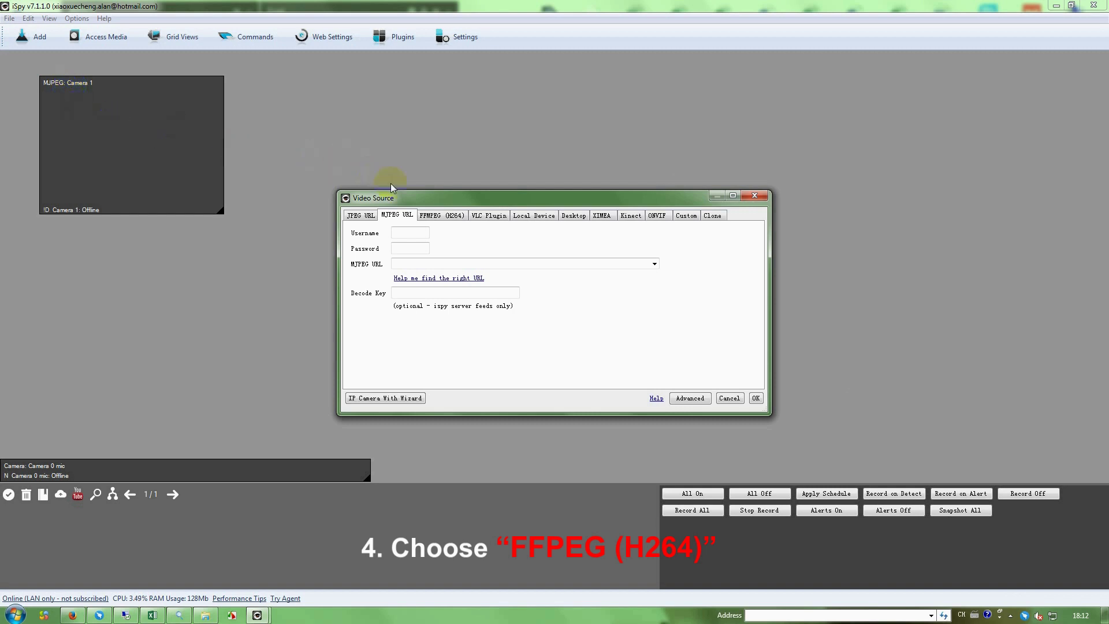
# - Use an FFMPEG (H264) source with URL corrected to 192.168.0.16:554/live/ch0, and accept it
pyautogui.click(445, 217)
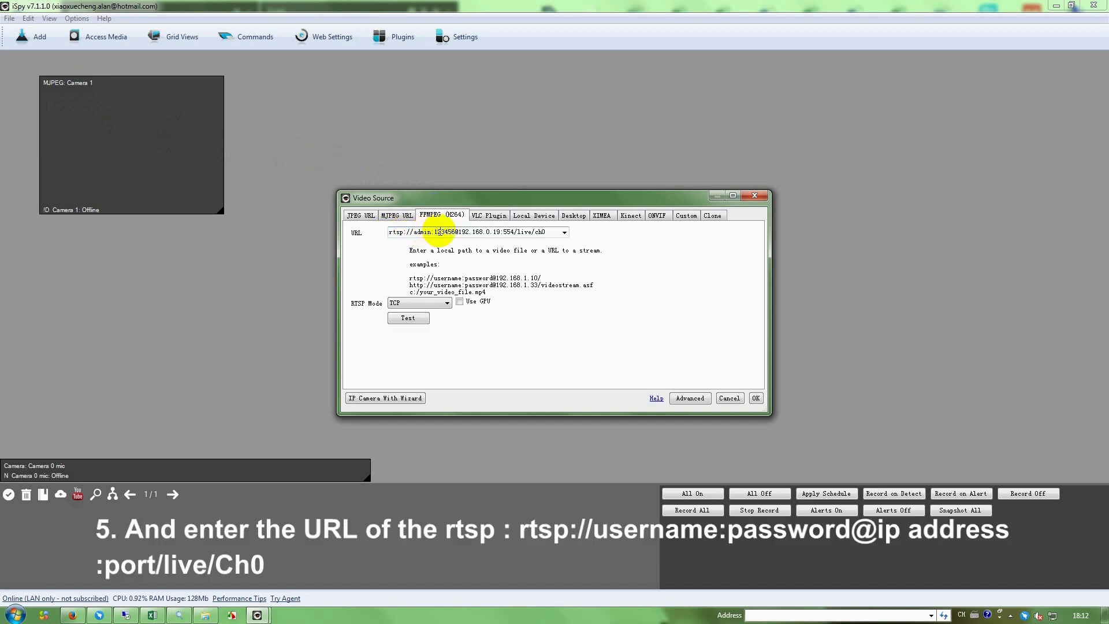
pyautogui.click(501, 232)
pyautogui.click(500, 232)
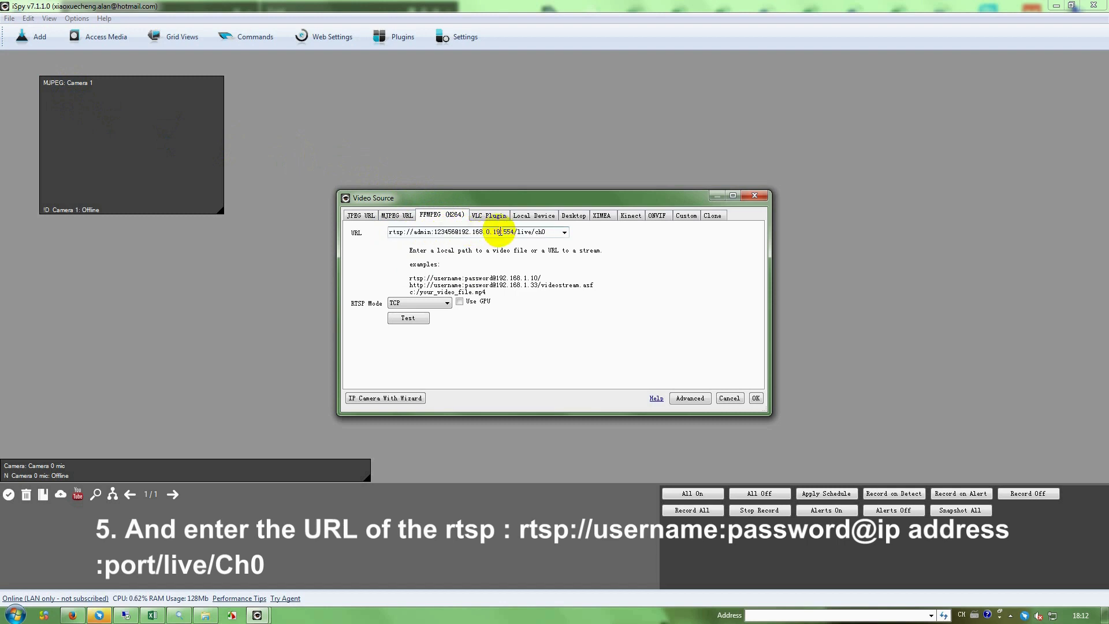
pyautogui.press('BackSpace')
pyautogui.write('6')
pyautogui.click(757, 398)
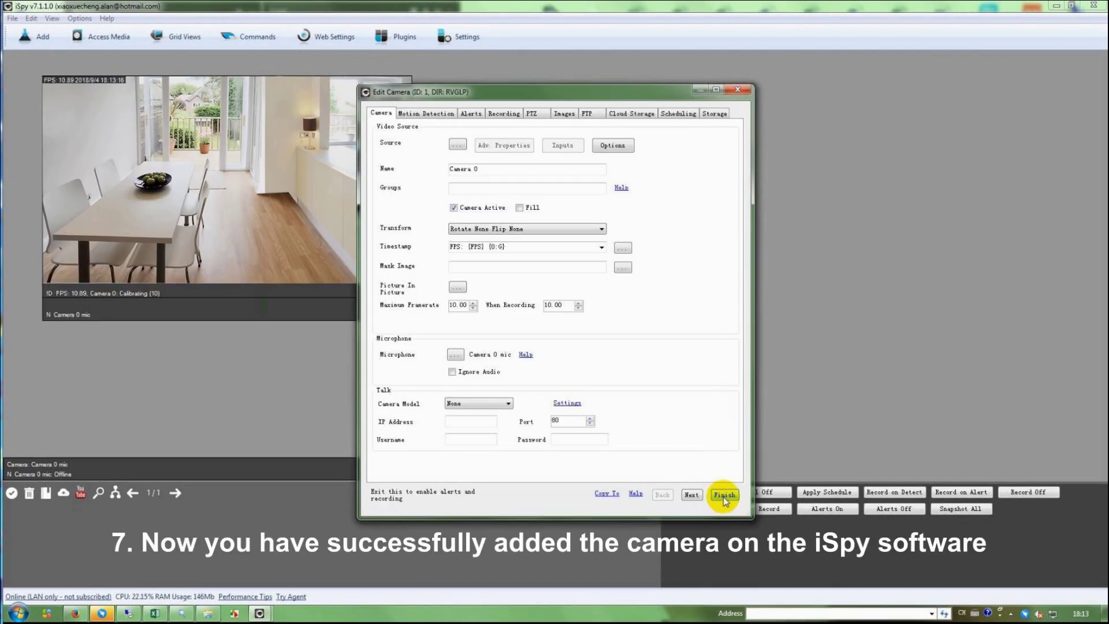
# - Finish the iSpy camera setup to show the live kitchen feed
pyautogui.click(724, 495)
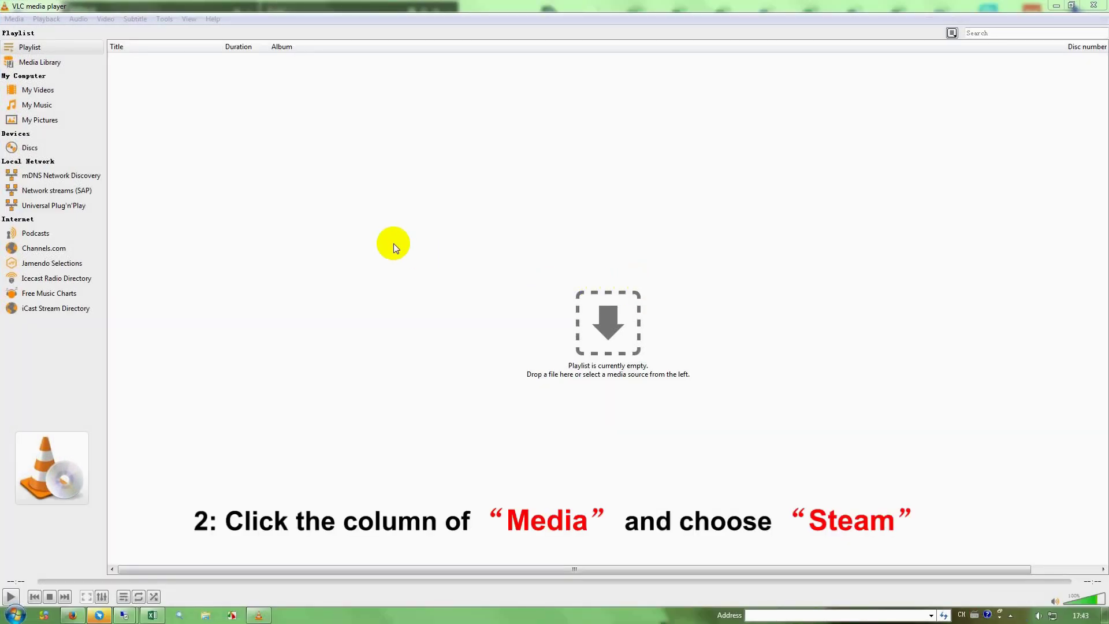
# - Bring VLC to the front and choose Stream from the Media menu
pyautogui.click(394, 244)
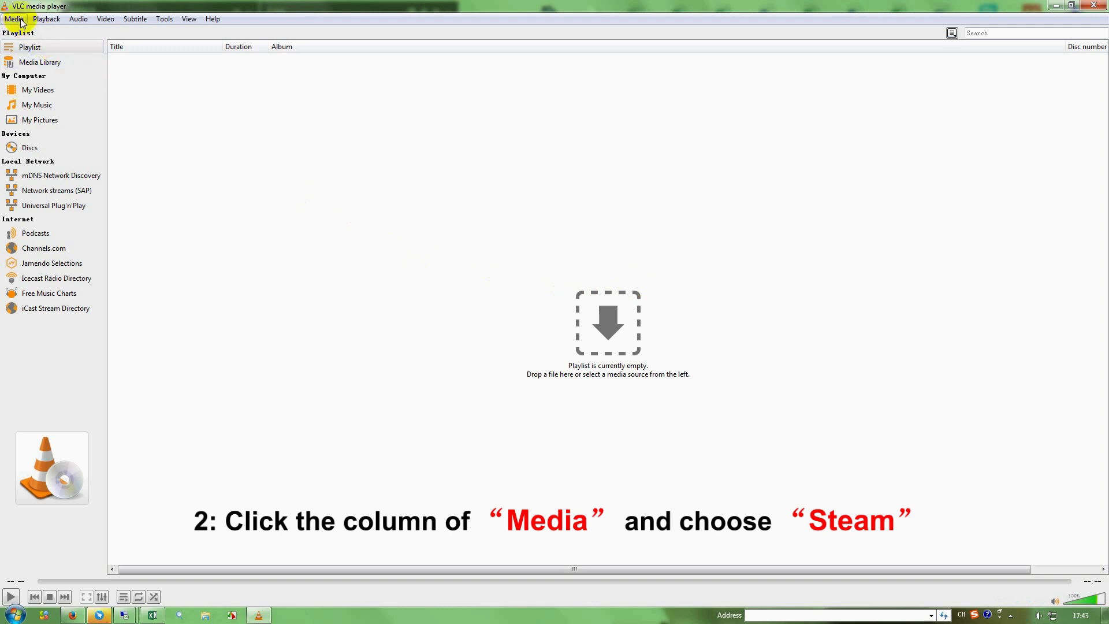
pyautogui.click(14, 20)
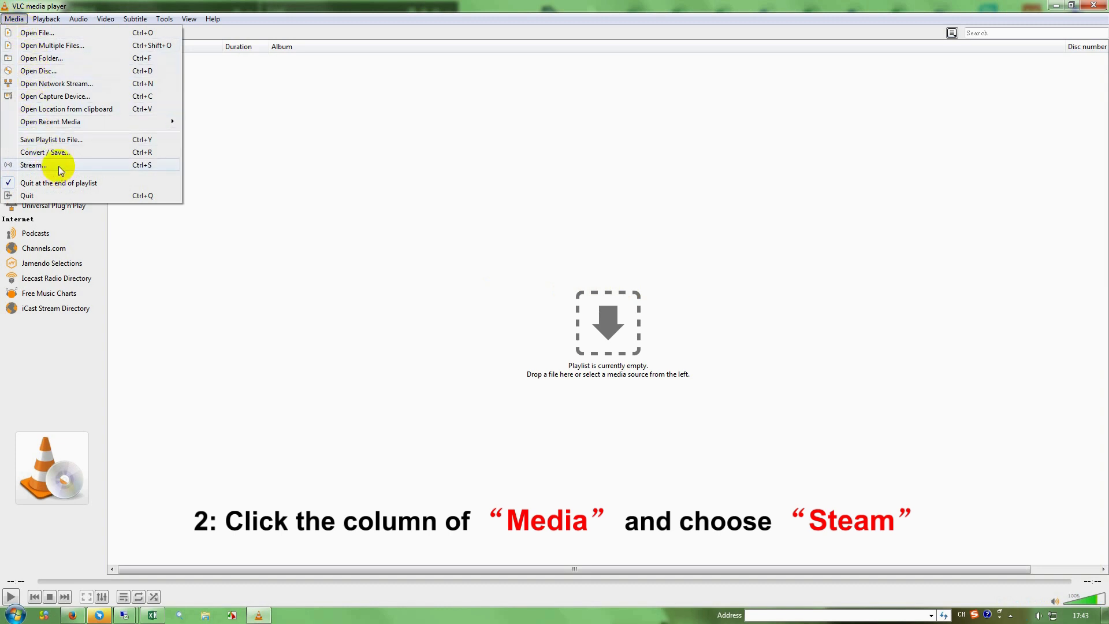
pyautogui.click(60, 167)
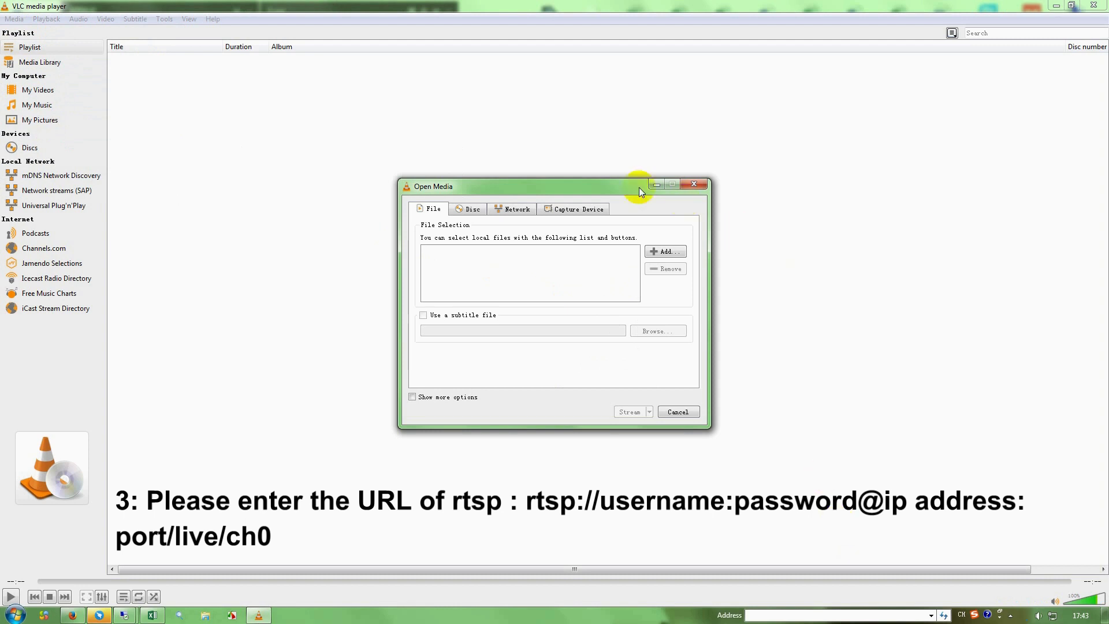
# - Use a network source and check its RTSP URL for 192.168.0.16:554/live/ch0
pyautogui.click(527, 216)
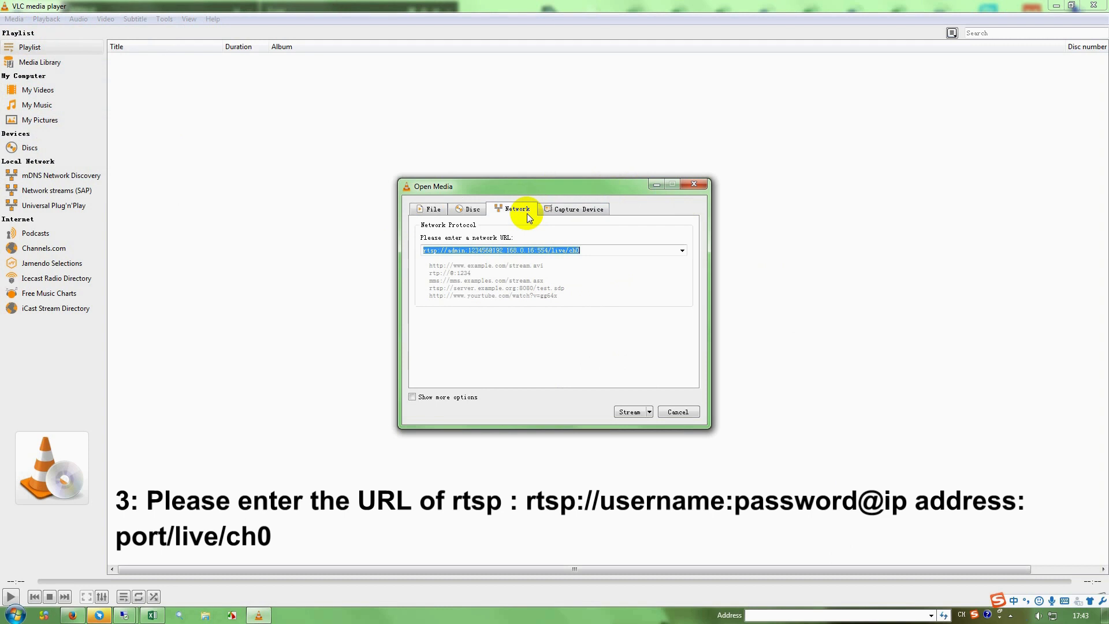
pyautogui.click(536, 252)
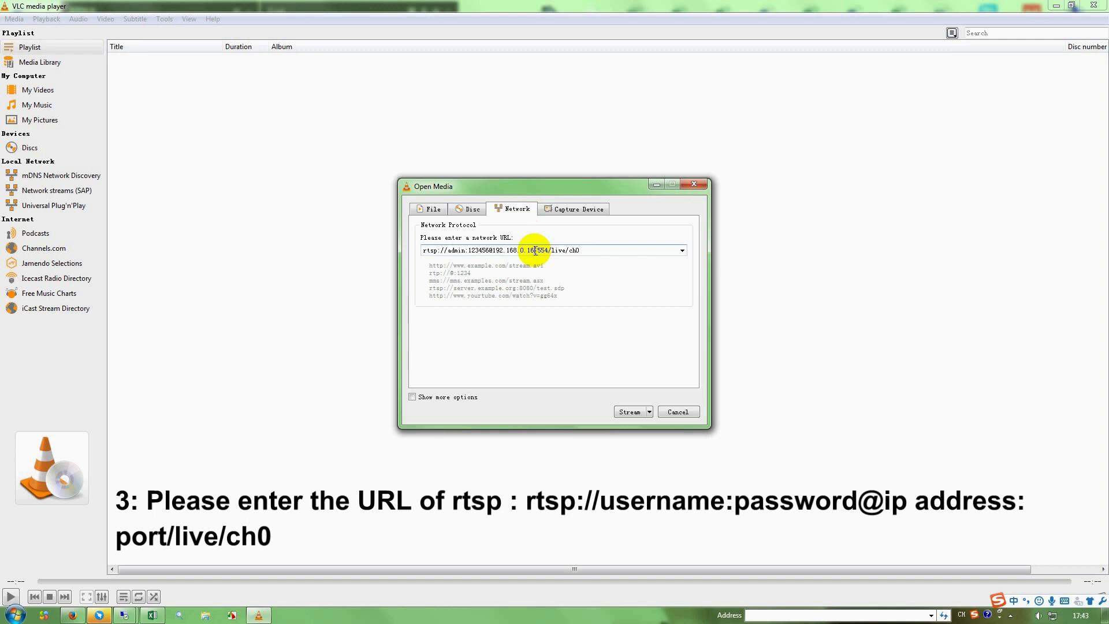
pyautogui.click(535, 248)
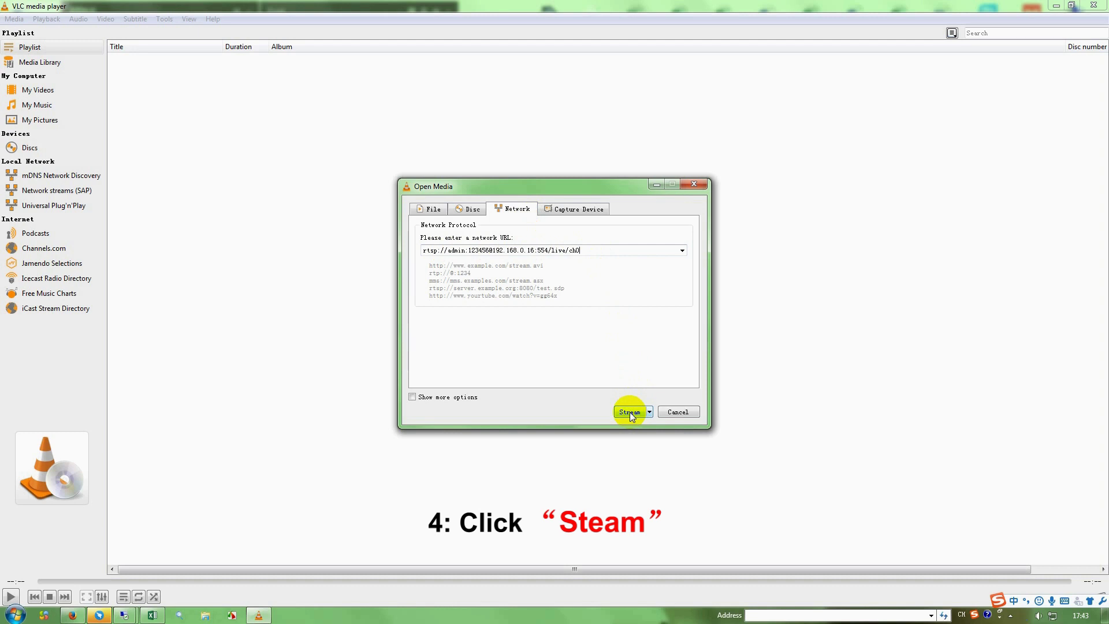
# - Stream the entered RTSP address through VLC's Stream Output wizard, accepting default source, destination and options
pyautogui.click(630, 412)
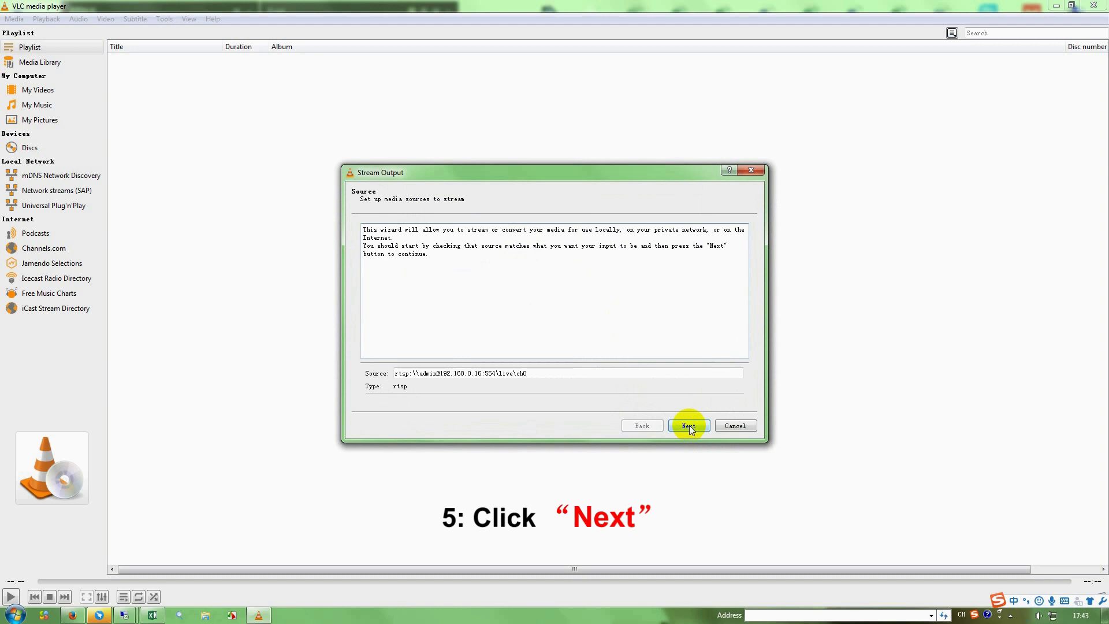
pyautogui.click(688, 425)
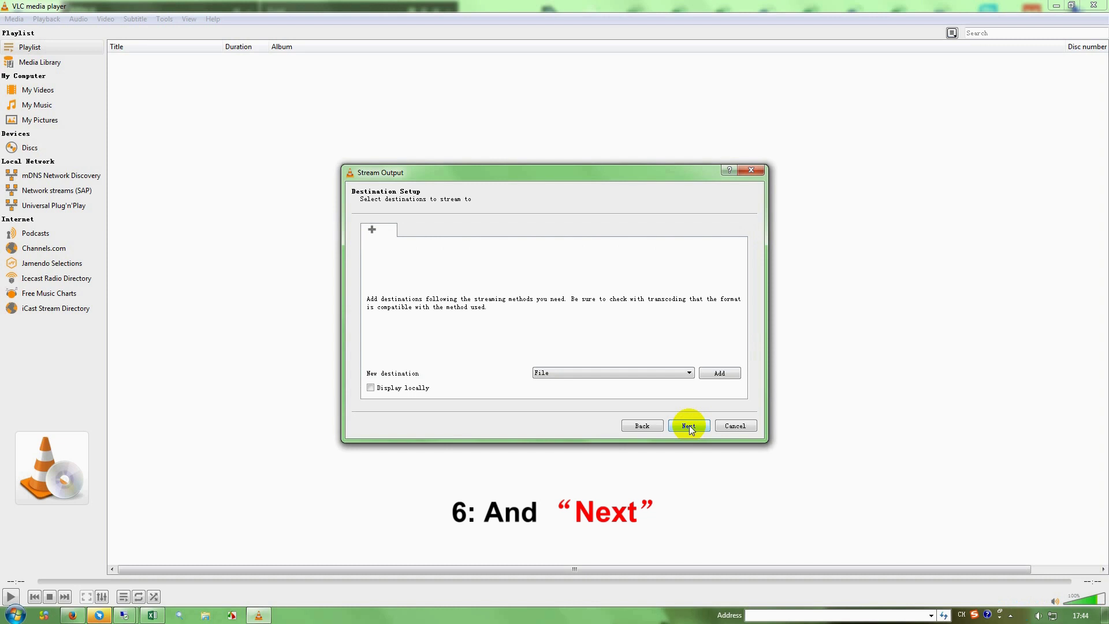
pyautogui.click(688, 425)
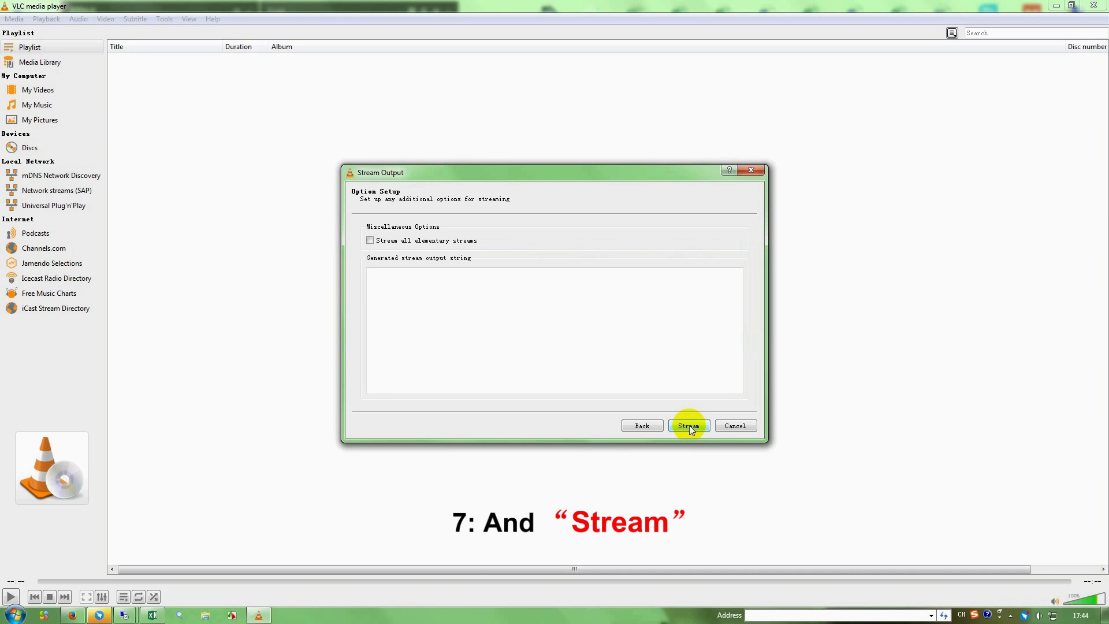
pyautogui.click(689, 426)
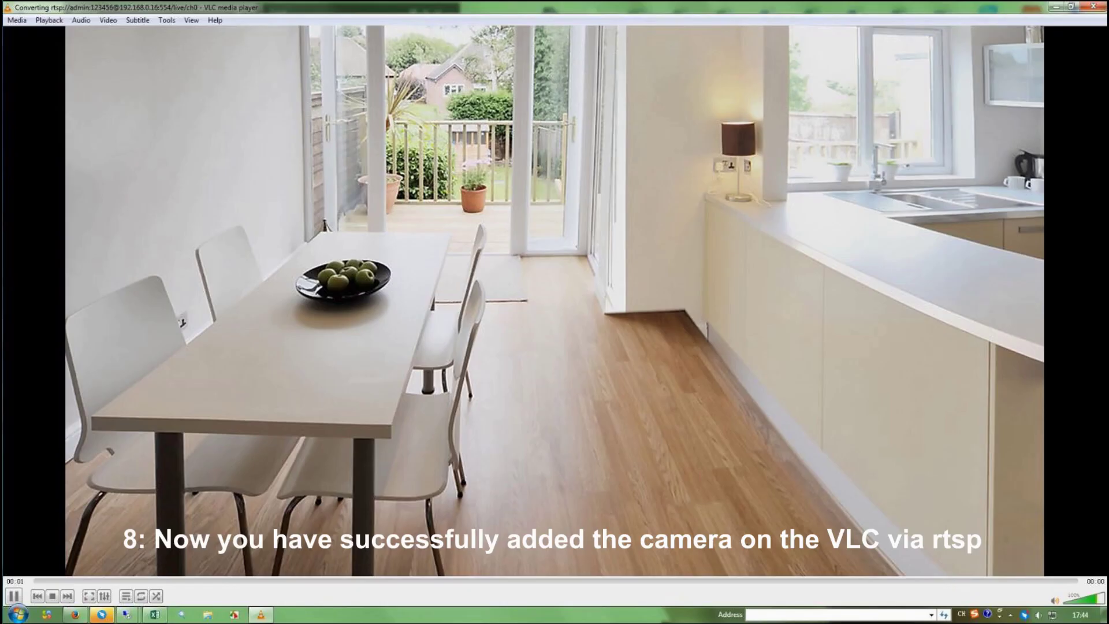